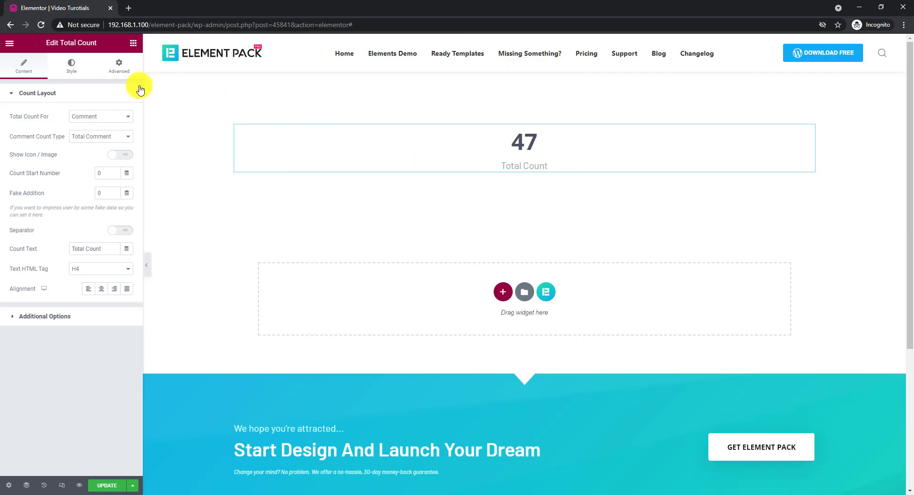
- Give the Total Count box a classic navy #131B2E background and show its Border settings
click(120, 72)
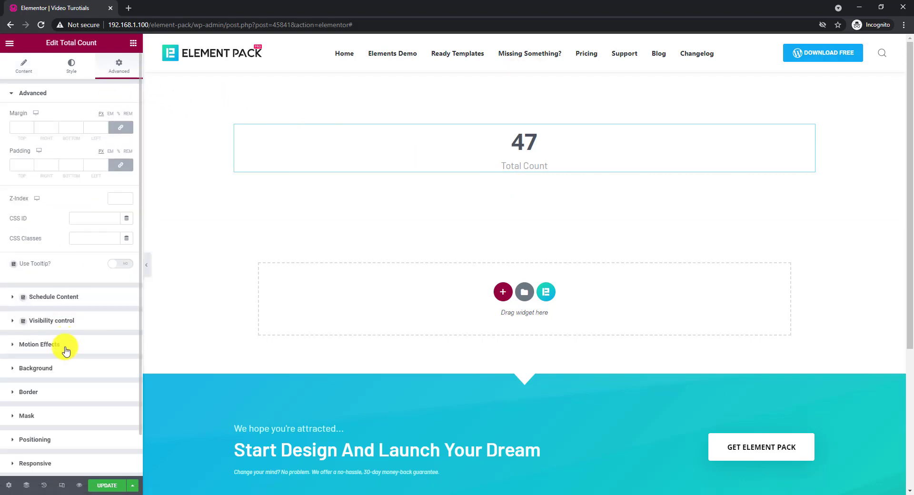
click(56, 369)
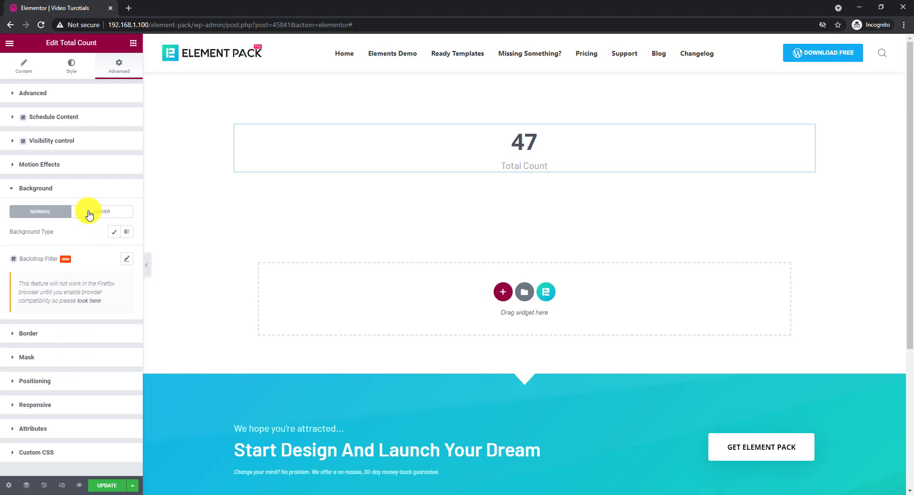
click(113, 232)
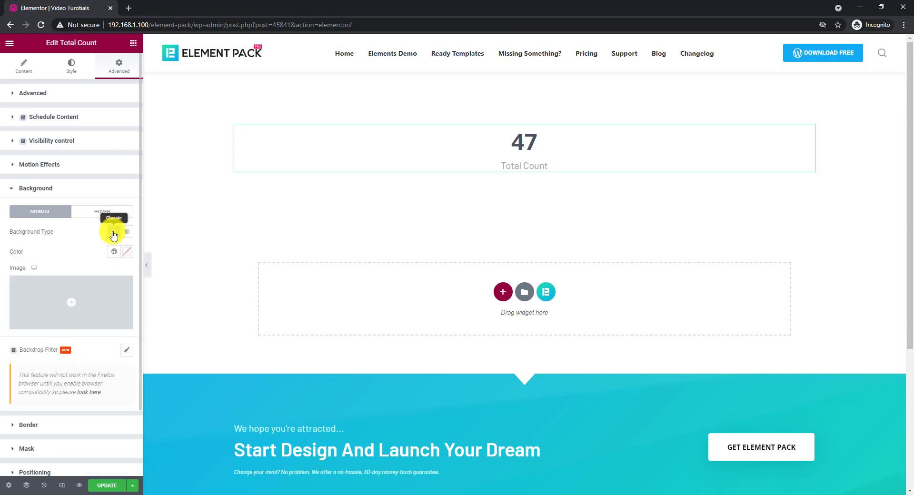
click(126, 252)
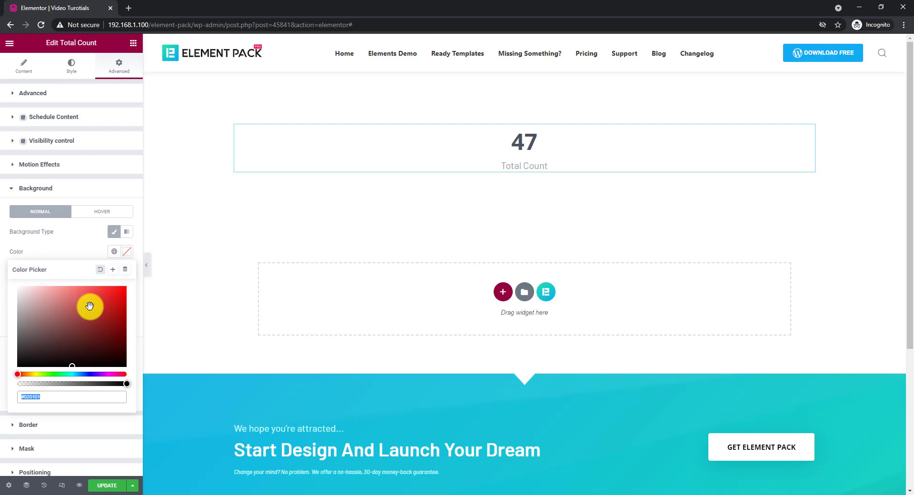
text(#131B2E)
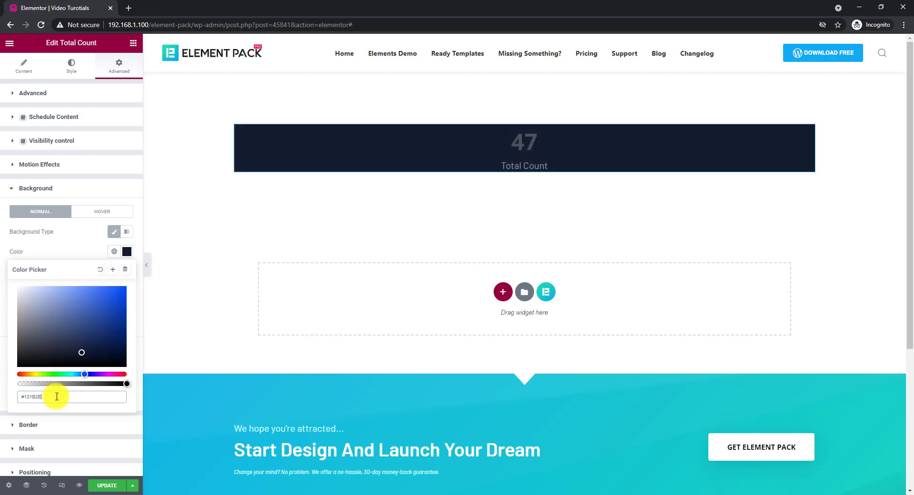
click(67, 256)
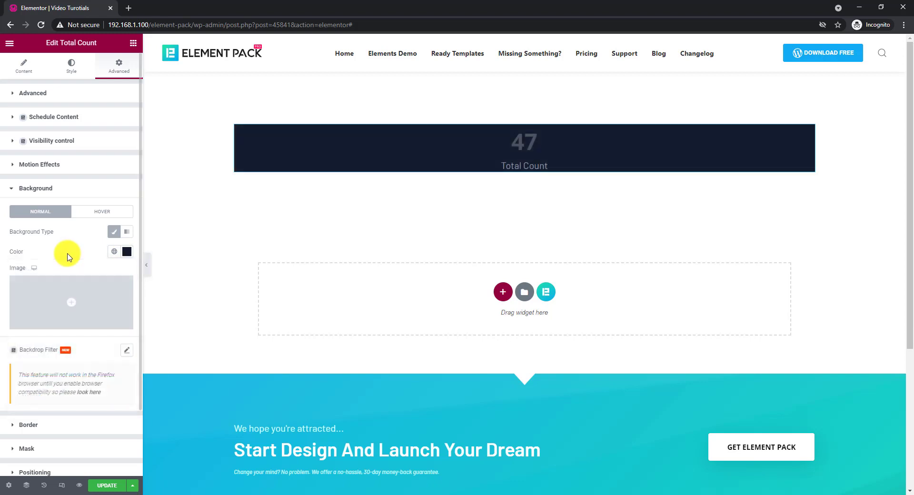
scroll(67, 255, down, 3)
click(39, 351)
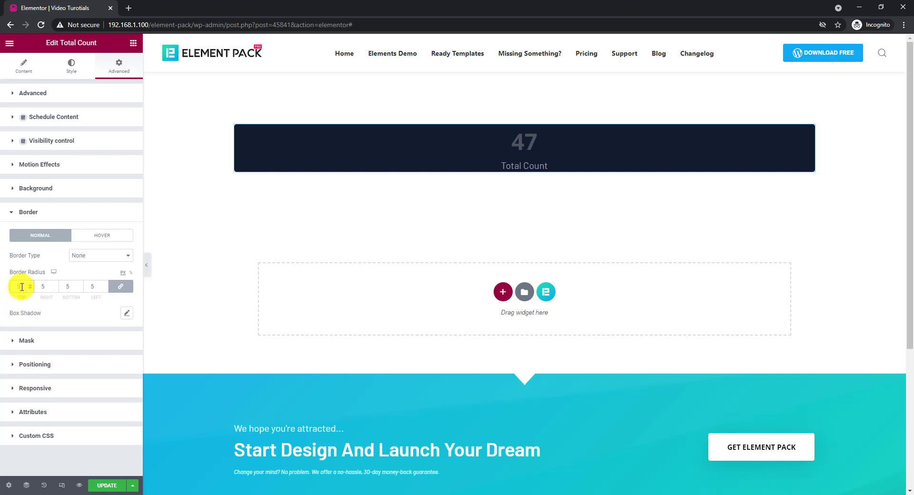
- Set content inner padding to 0 on top and 40 on right, bottom and left
click(71, 66)
click(54, 243)
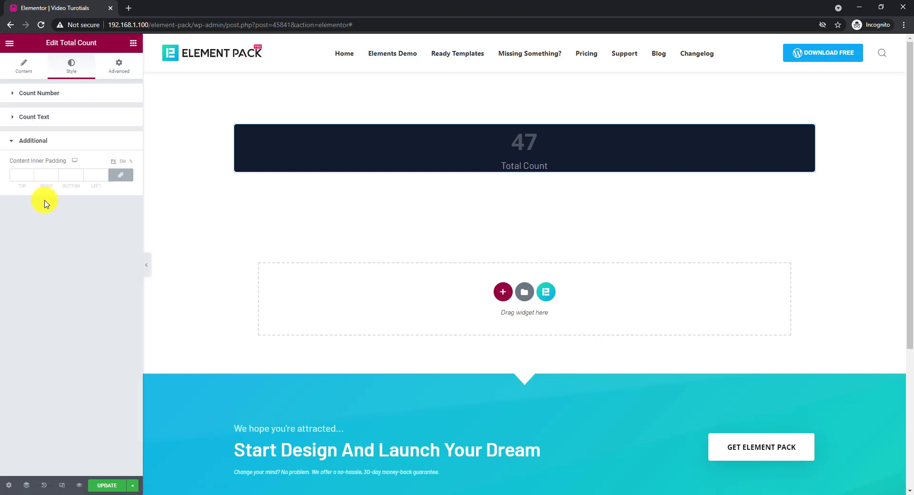
click(21, 177)
text(40)
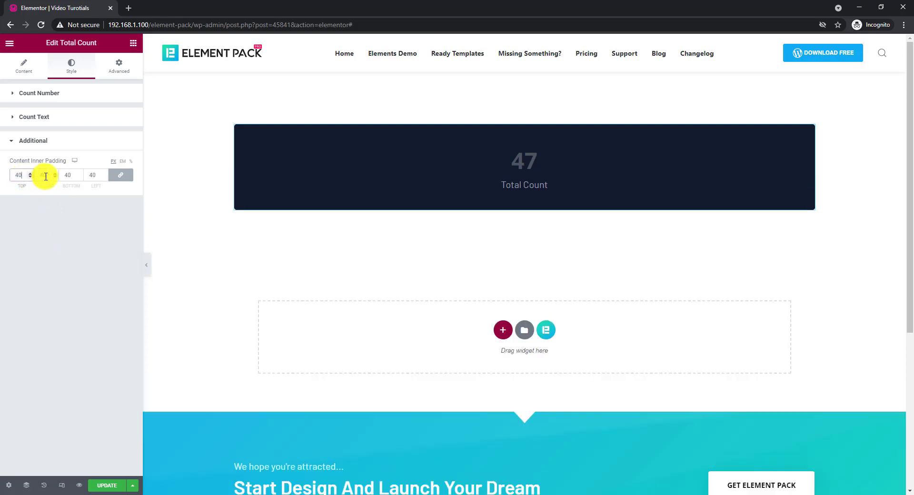
click(122, 175)
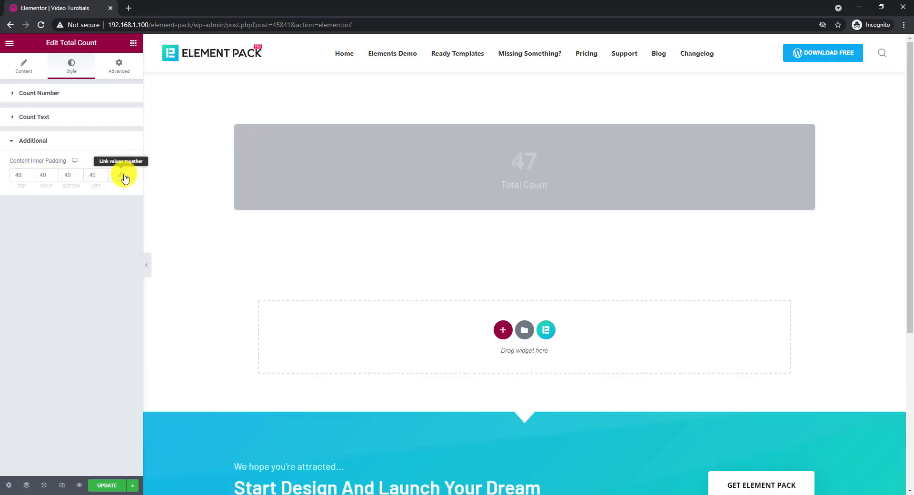
double_click(10, 176)
text(0)
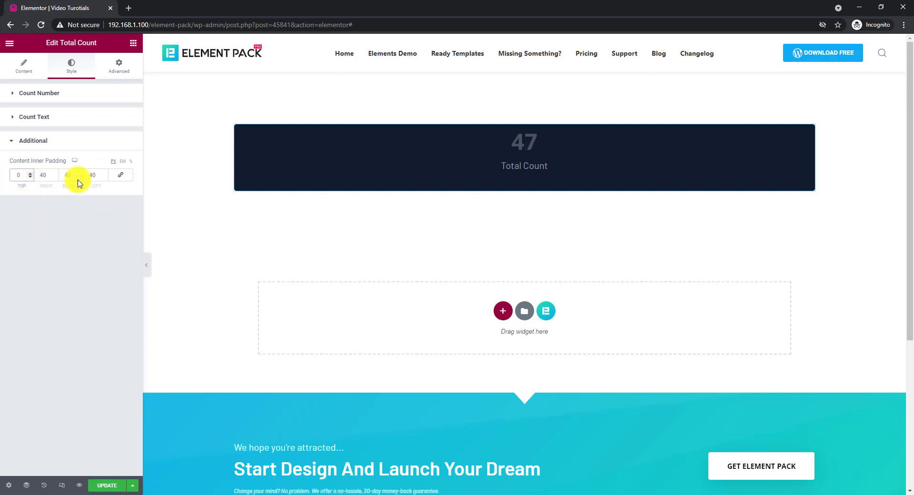
click(22, 72)
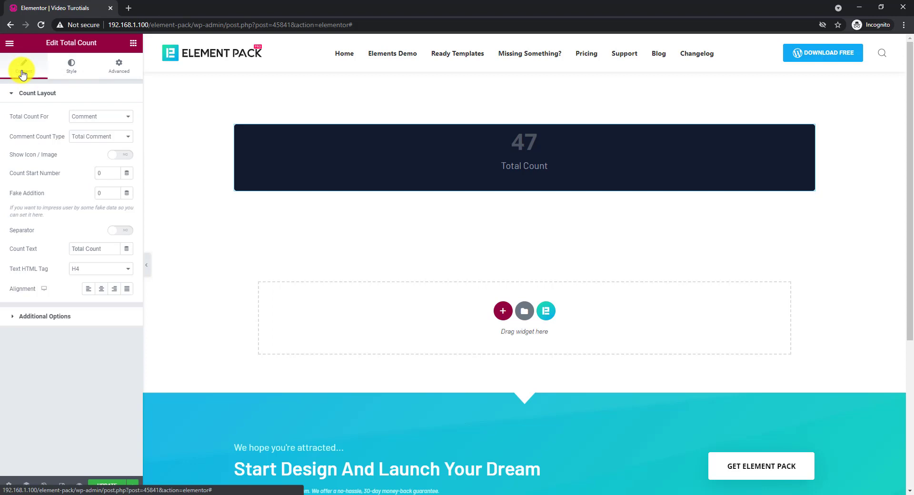
- Enable the icon and insert Gripfire from the Icon Library after searching 'grip'
click(124, 158)
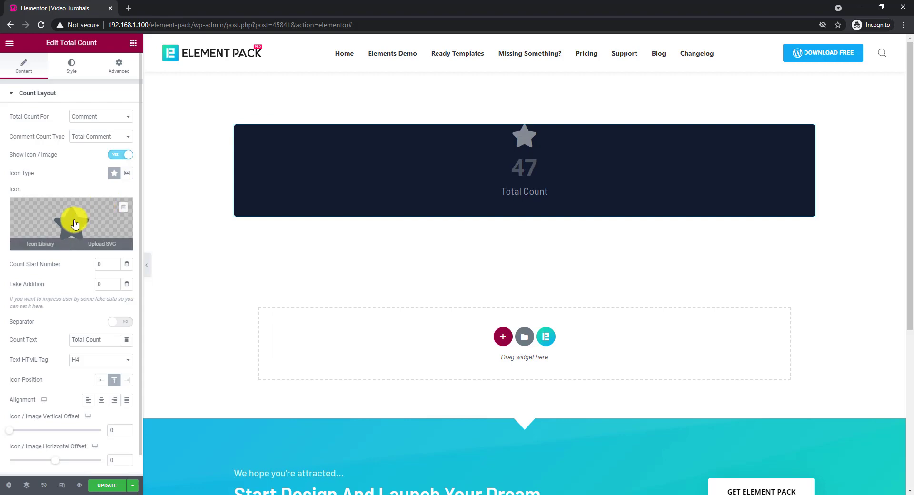
click(75, 223)
click(445, 119)
text(g)
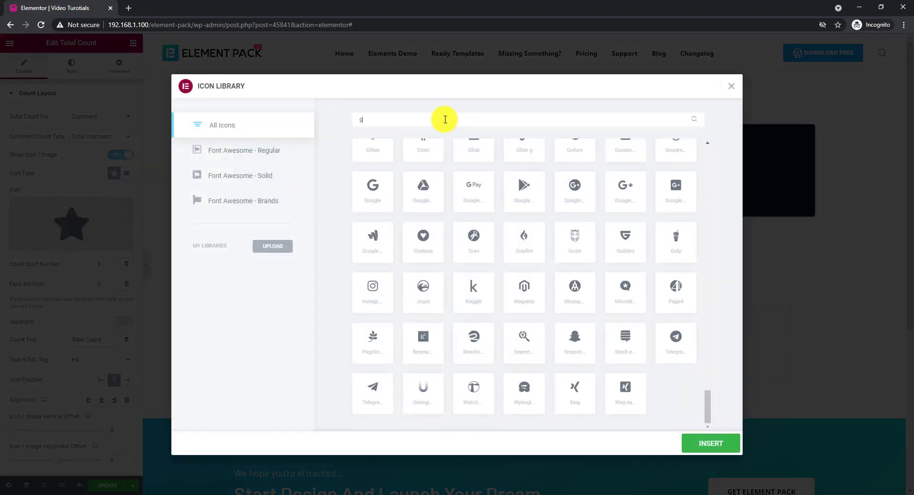
text(rip)
click(579, 179)
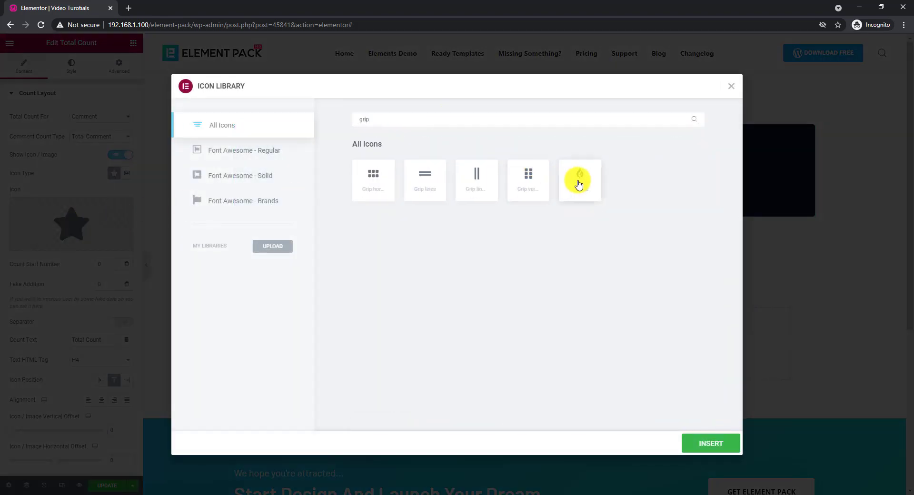
click(711, 443)
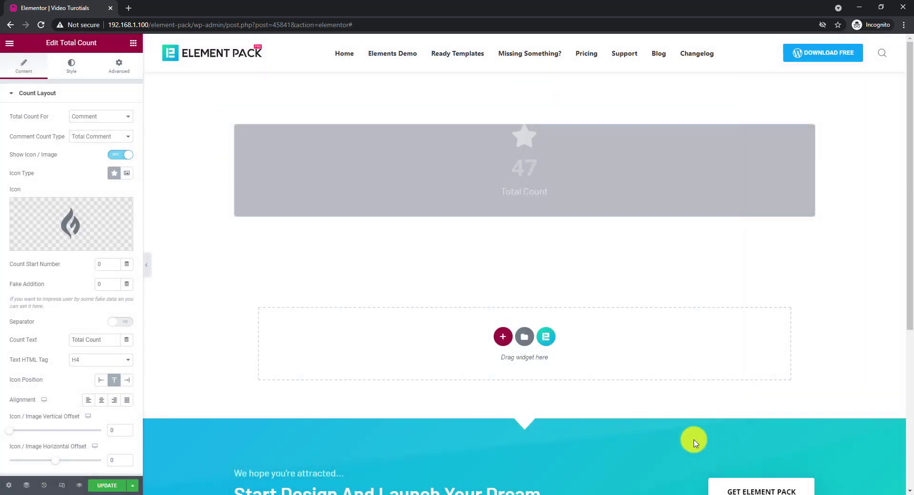
- Give the icon unlinked padding of 40 and make the icon white
click(72, 72)
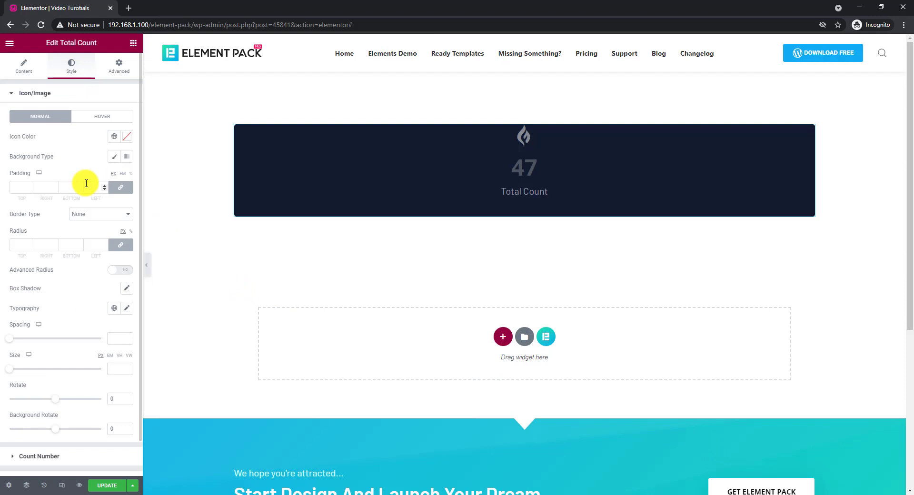
click(121, 187)
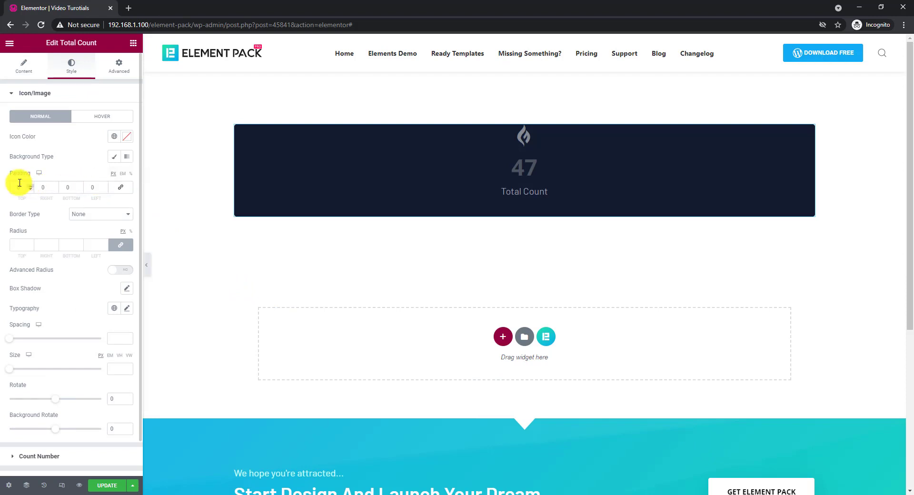
text(40)
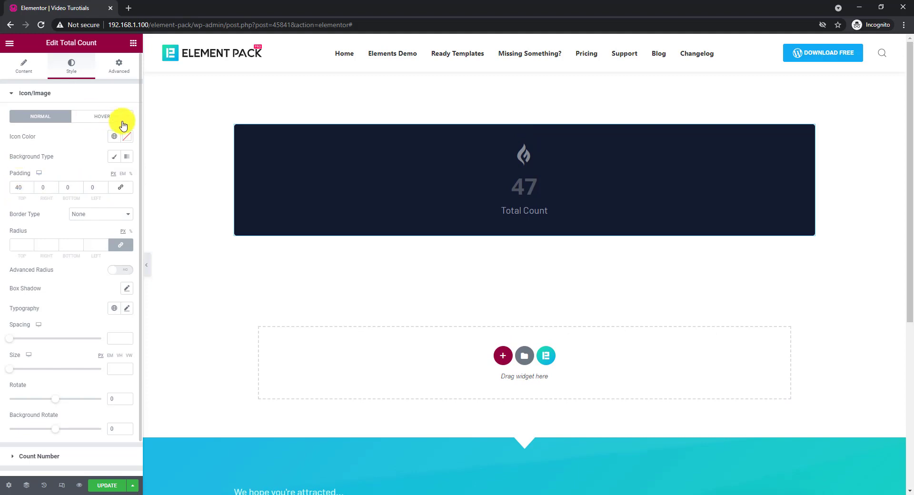
click(127, 136)
drag(54, 212, 6, 163)
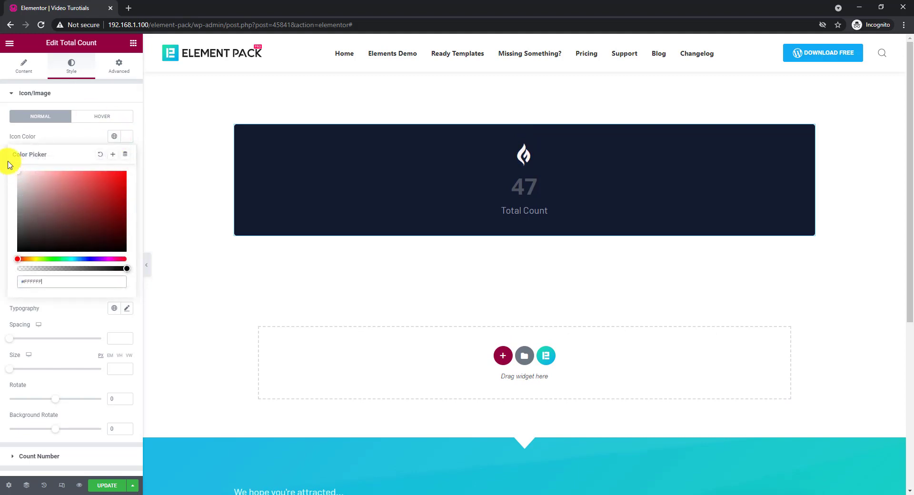
click(61, 139)
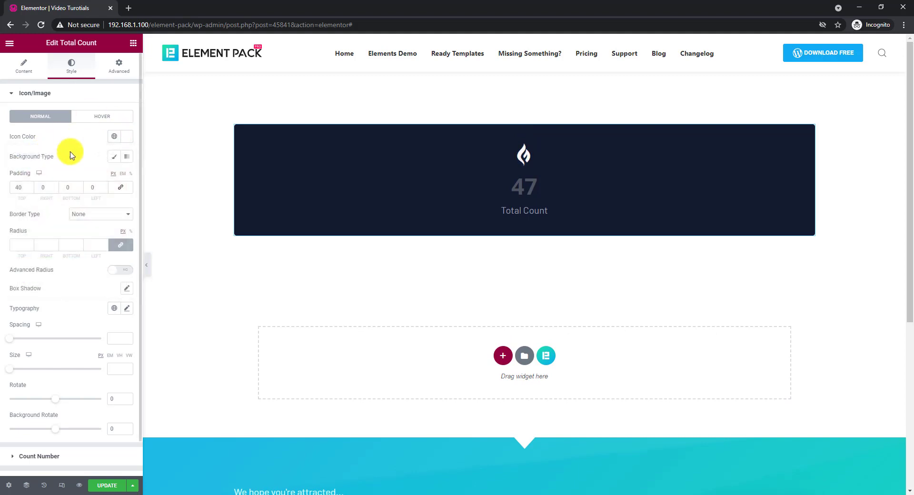
click(63, 93)
- Make the 47 count white and the Total Count label semi-transparent white #FFFFFFC0
click(61, 118)
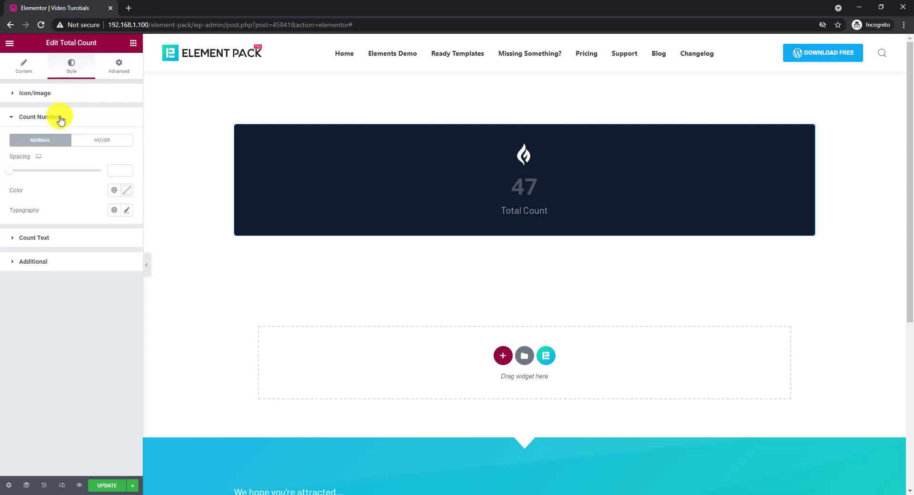
click(127, 190)
drag(45, 257, 6, 216)
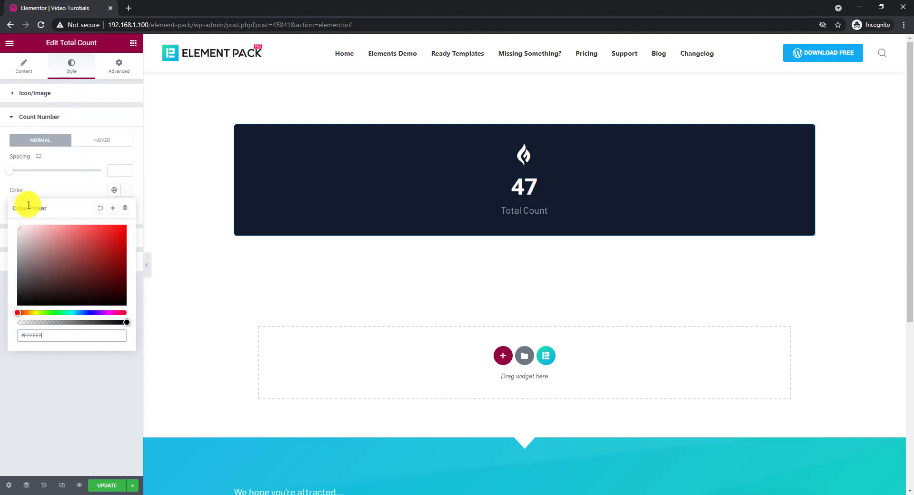
click(67, 188)
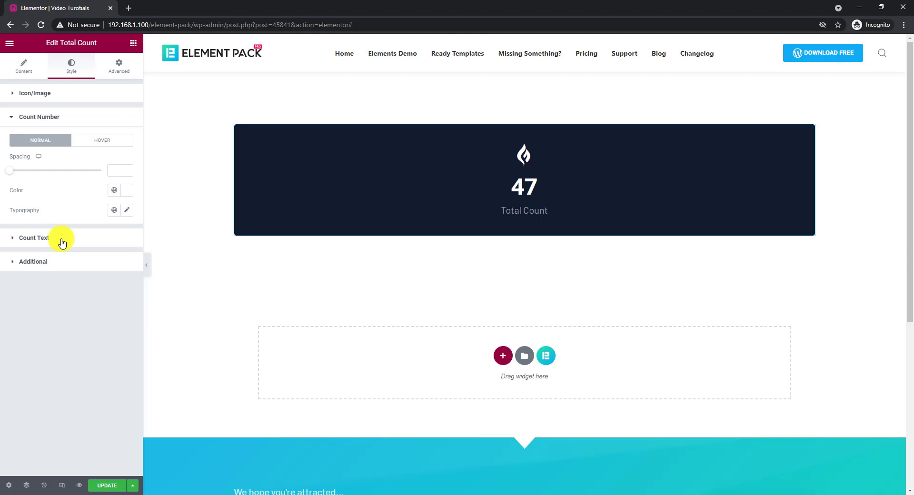
click(63, 238)
click(126, 184)
drag(60, 230, 2, 206)
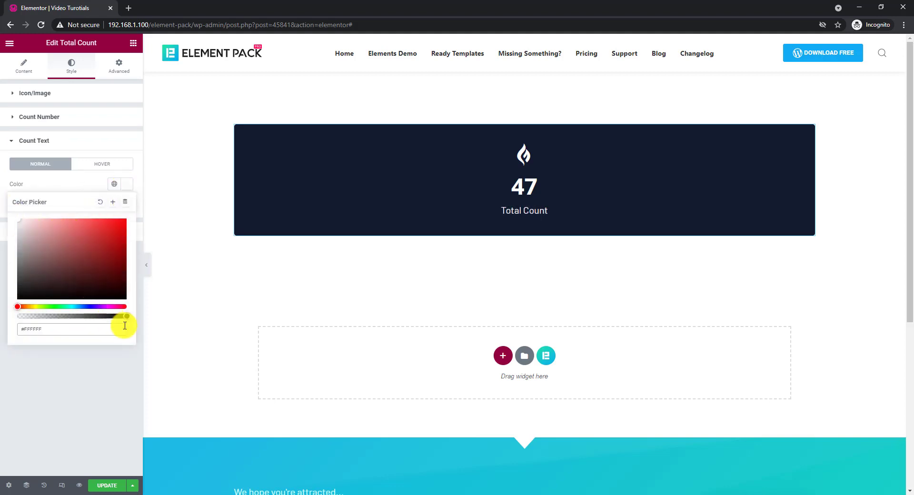
drag(127, 318, 101, 318)
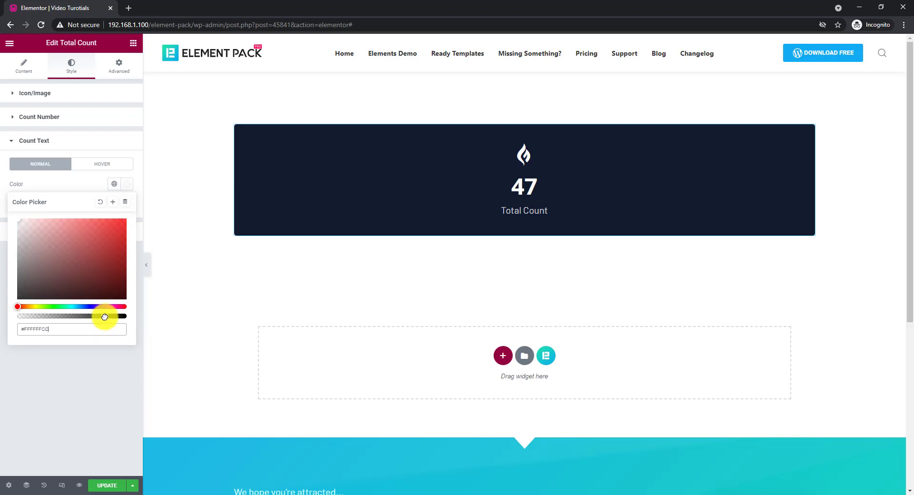
click(68, 188)
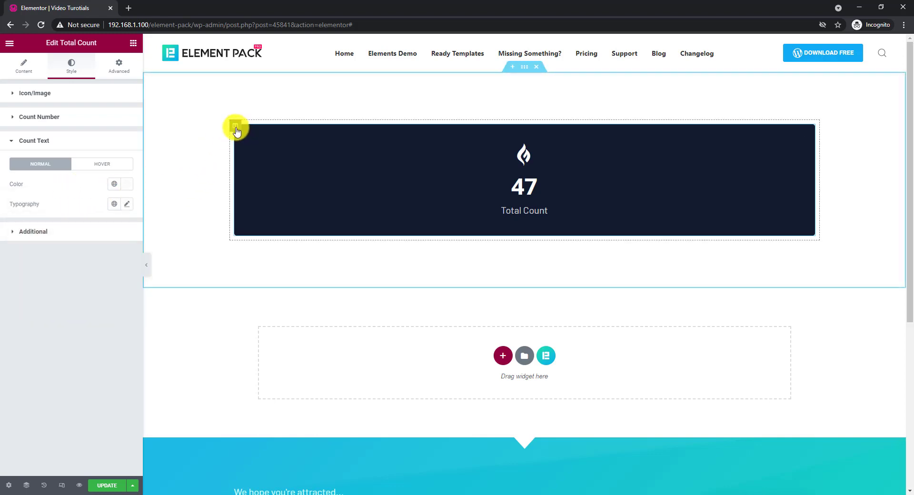
- Duplicate the card's column twice to make three side-by-side cards
right_click(236, 131)
click(256, 149)
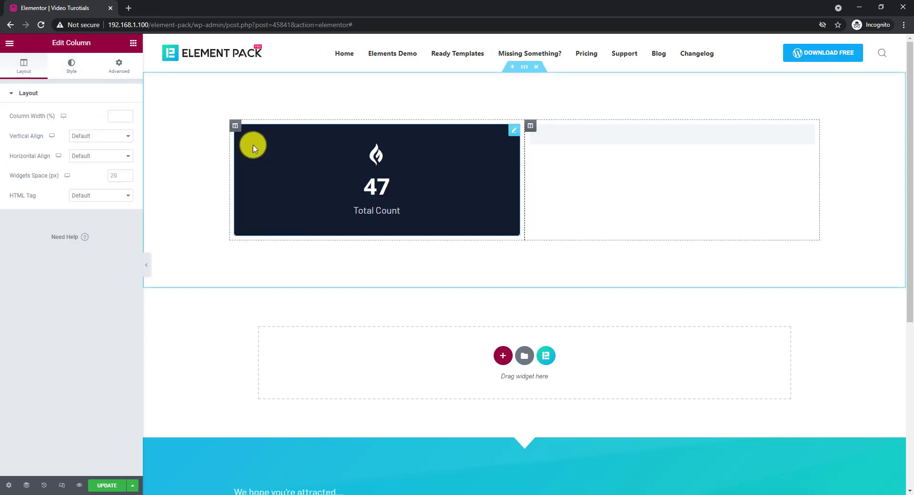
right_click(233, 129)
click(251, 149)
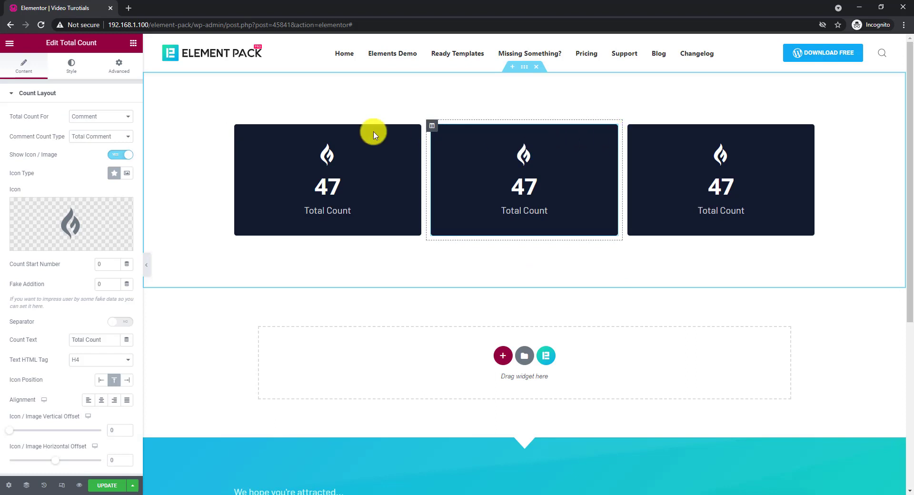
- Give the middle card an orange #B5561C background colour
click(119, 77)
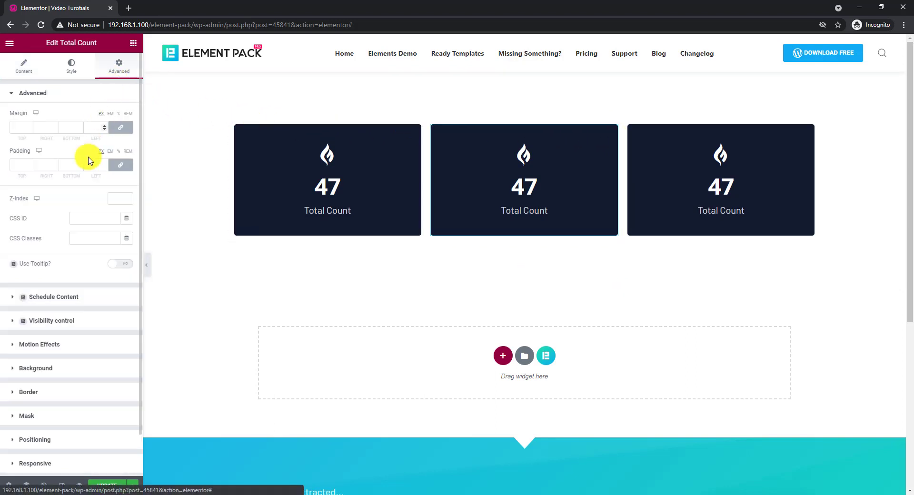
click(49, 369)
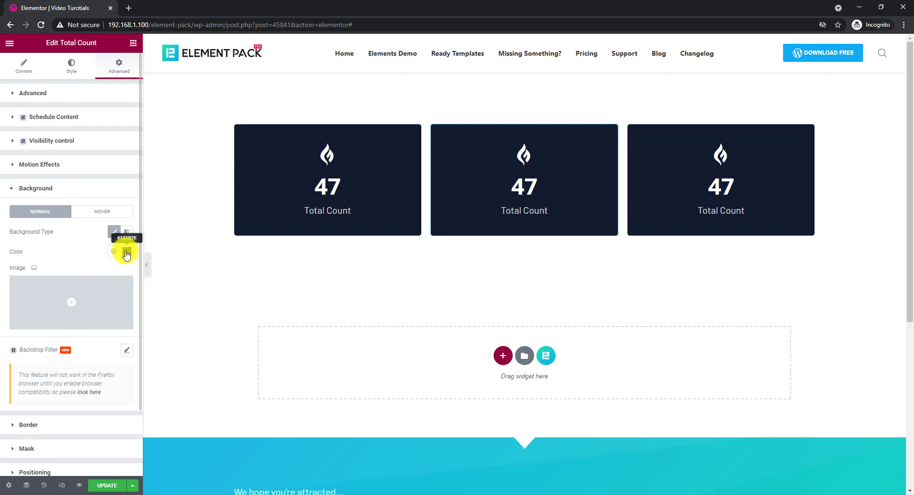
click(127, 252)
triple_click(46, 397)
text(#B5561C)
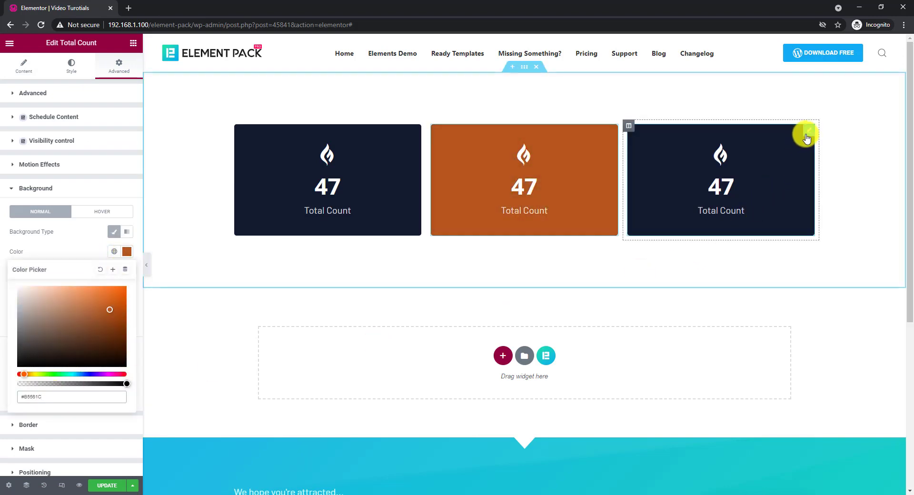
- Give the third card a slate blue #505D7D background colour
click(808, 135)
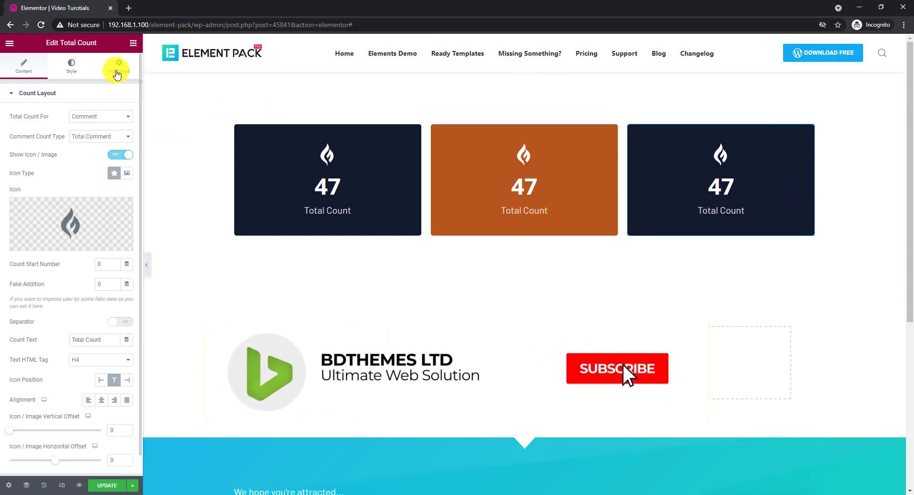
click(117, 71)
click(44, 366)
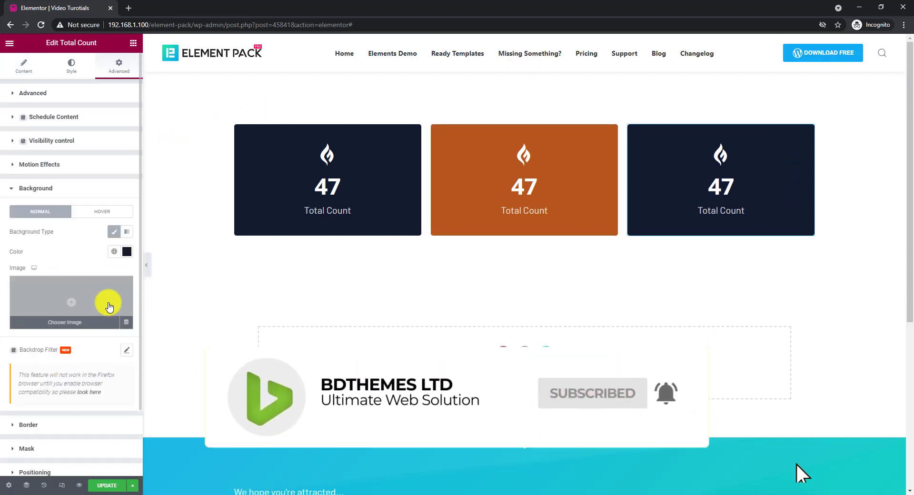
click(127, 252)
double_click(54, 395)
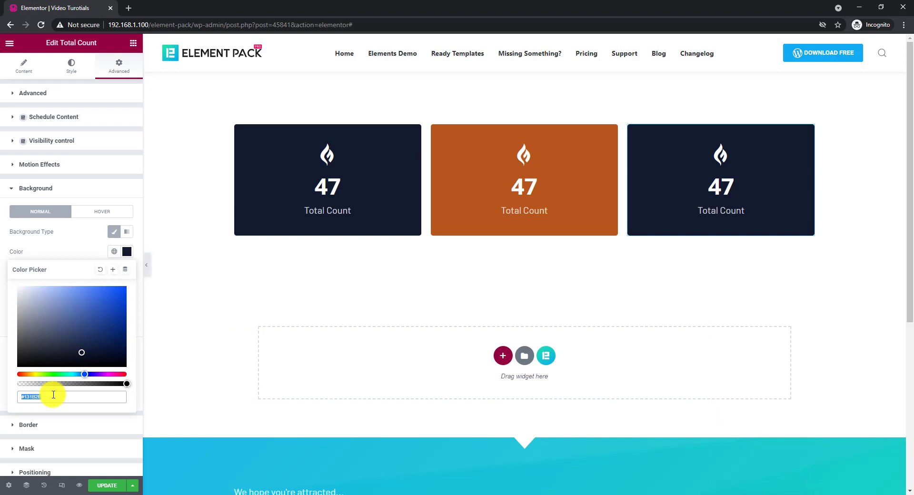
text(#505D7D)
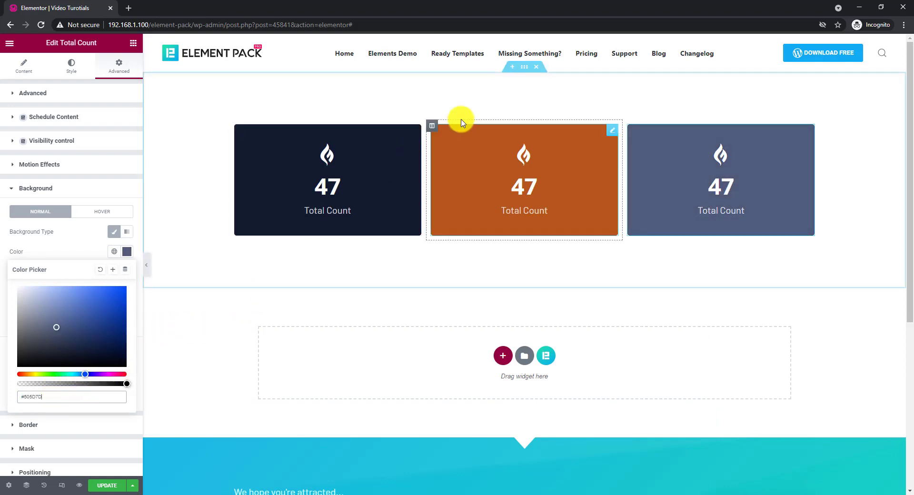
click(415, 136)
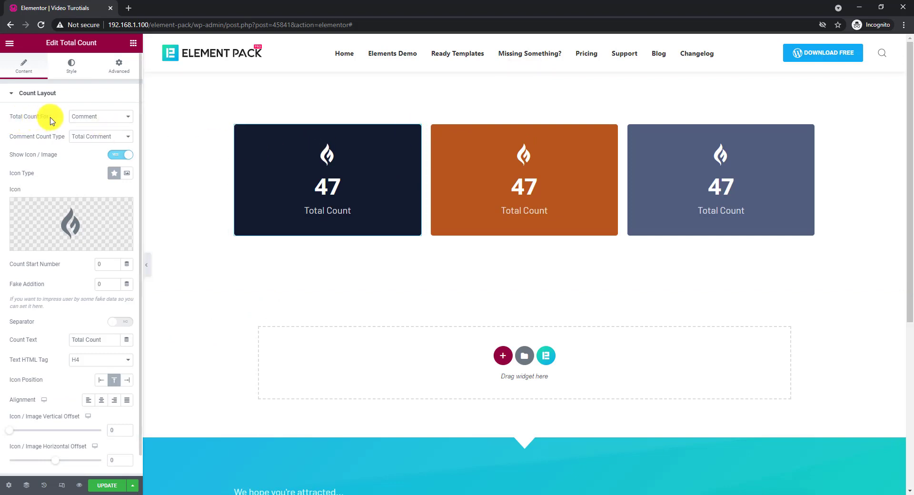
- Try Total Count For options Users and Post, limiting posts to Products
click(108, 121)
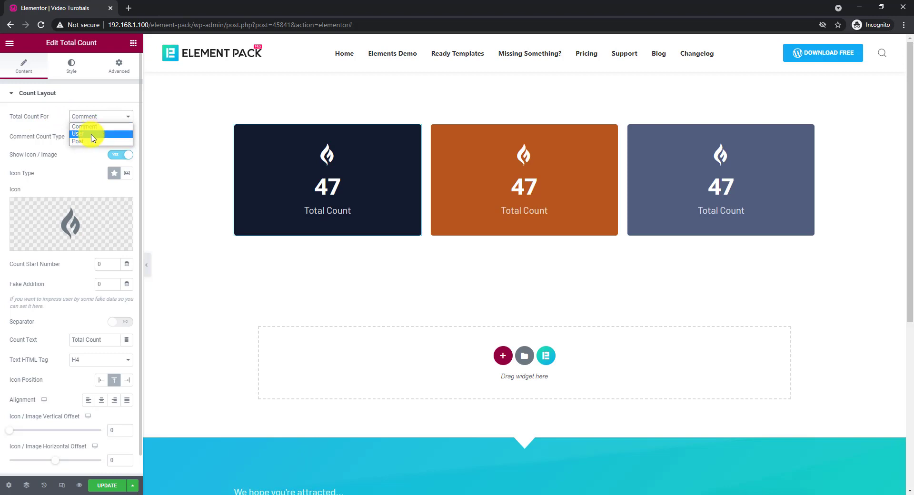
click(93, 134)
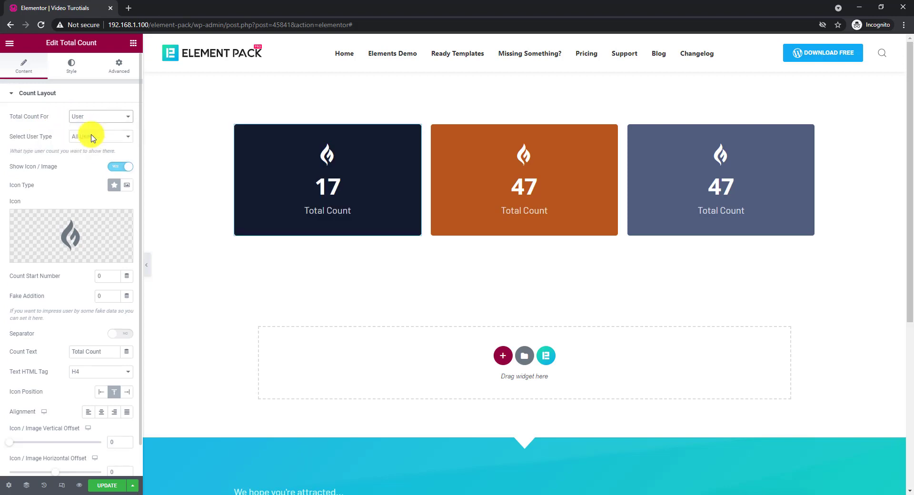
click(102, 118)
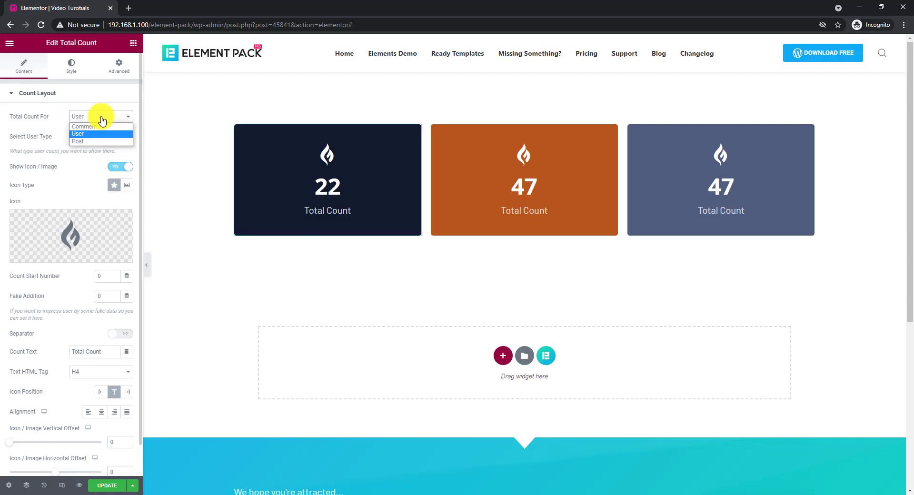
click(92, 142)
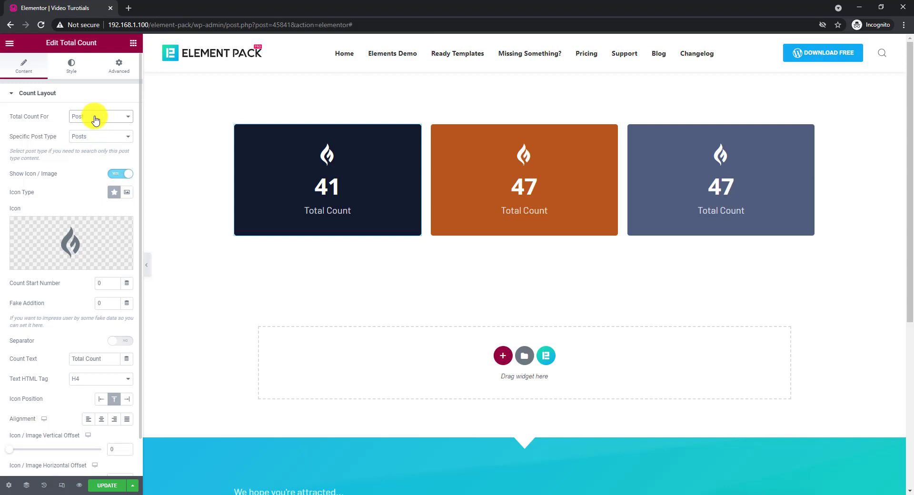
click(96, 119)
click(95, 126)
click(95, 138)
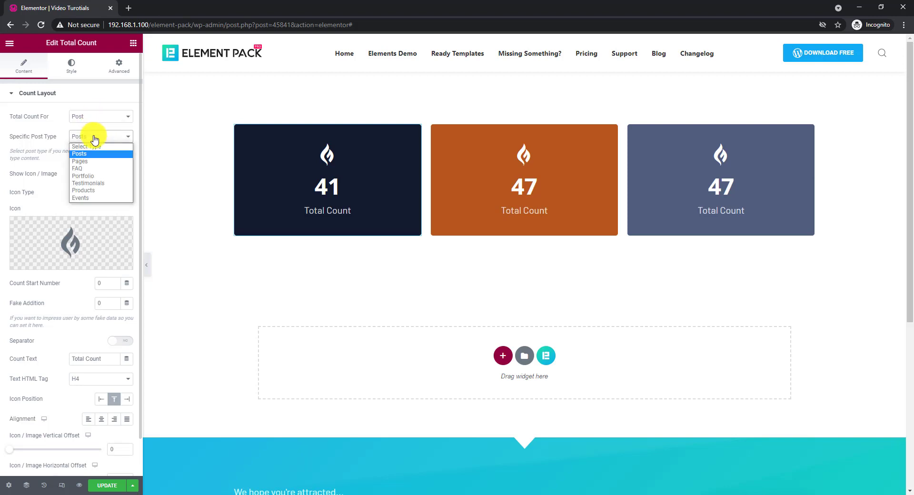
click(100, 190)
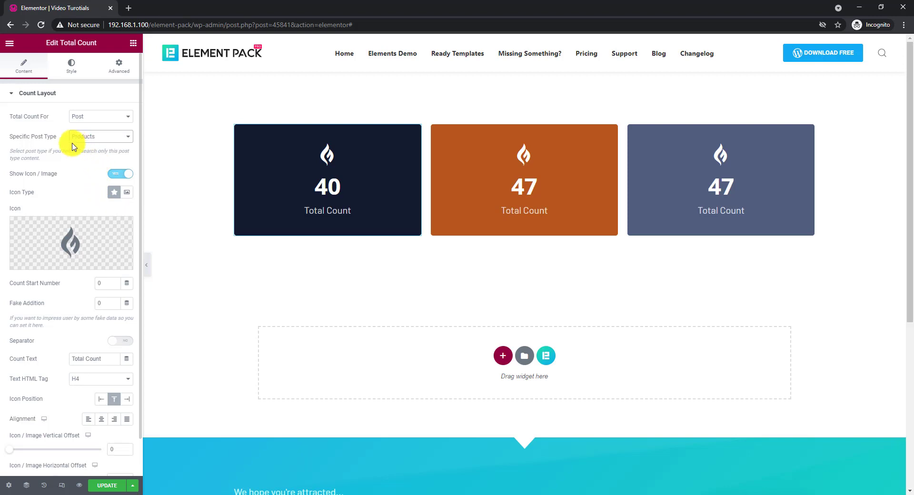
- Set Total Count For to Comment with comment count type Total Approved
click(94, 122)
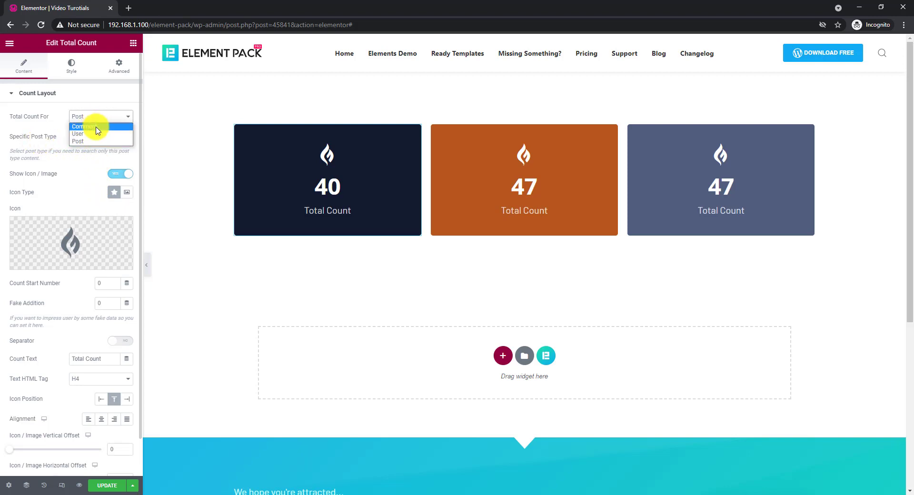
click(92, 133)
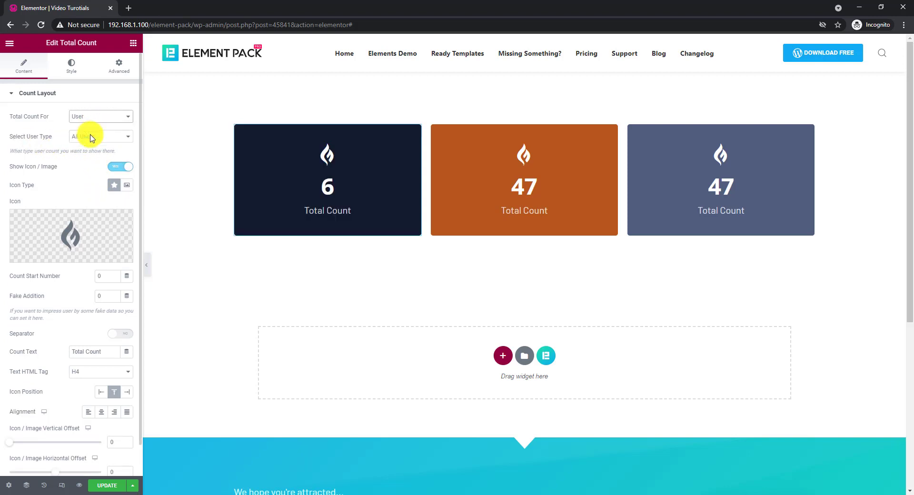
click(93, 139)
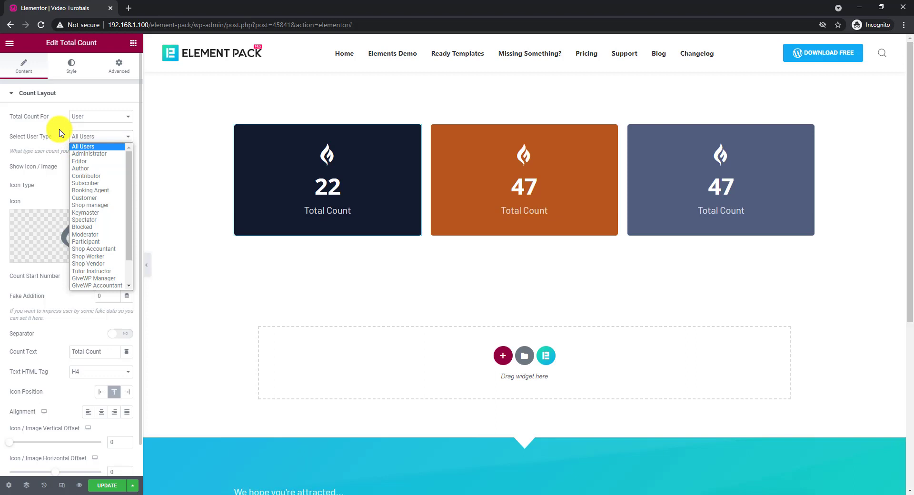
click(60, 133)
click(89, 118)
click(93, 127)
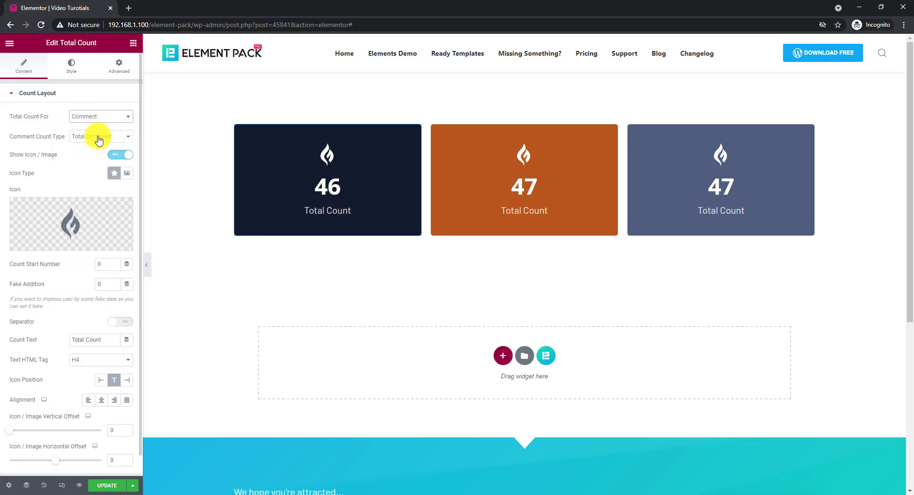
click(99, 138)
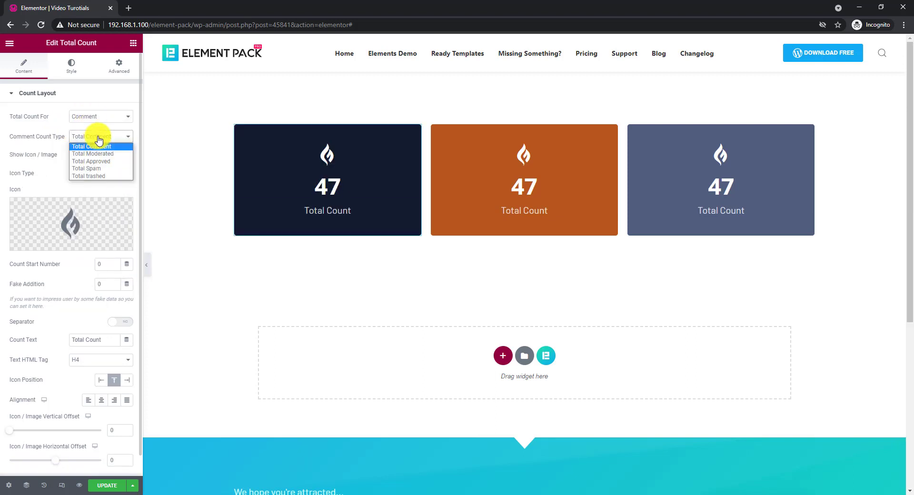
click(107, 161)
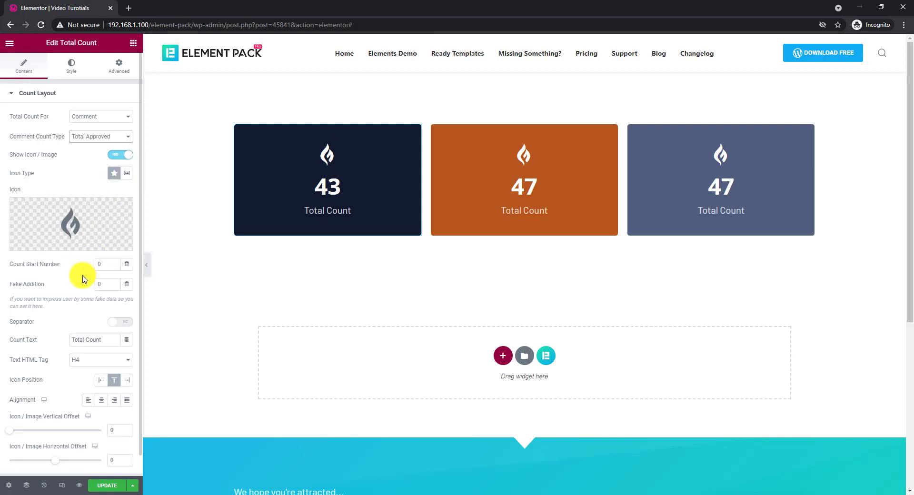
- Turn on the separator, relabel the count text 'Total Approved', and keep icon position Top
click(127, 329)
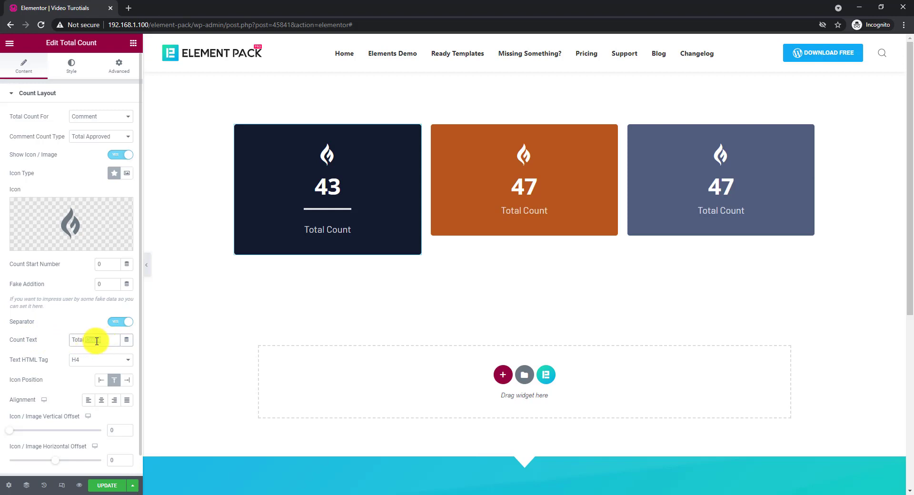
text(Approved)
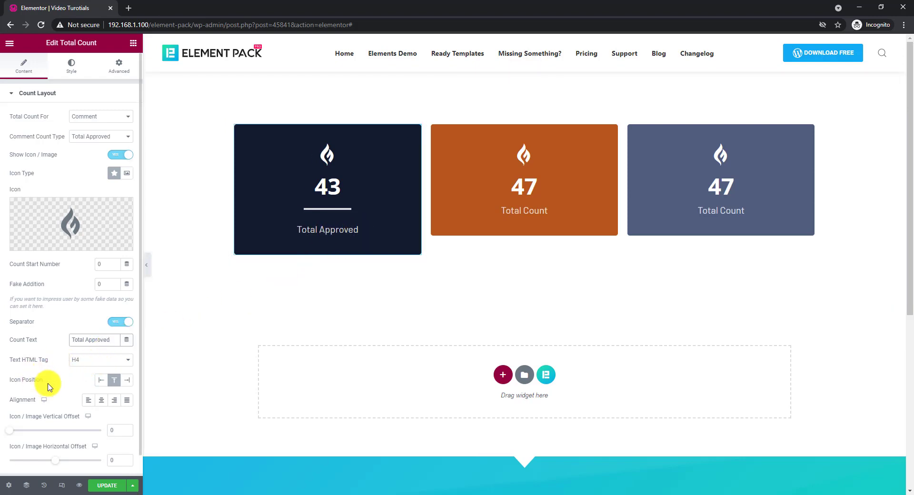
click(102, 382)
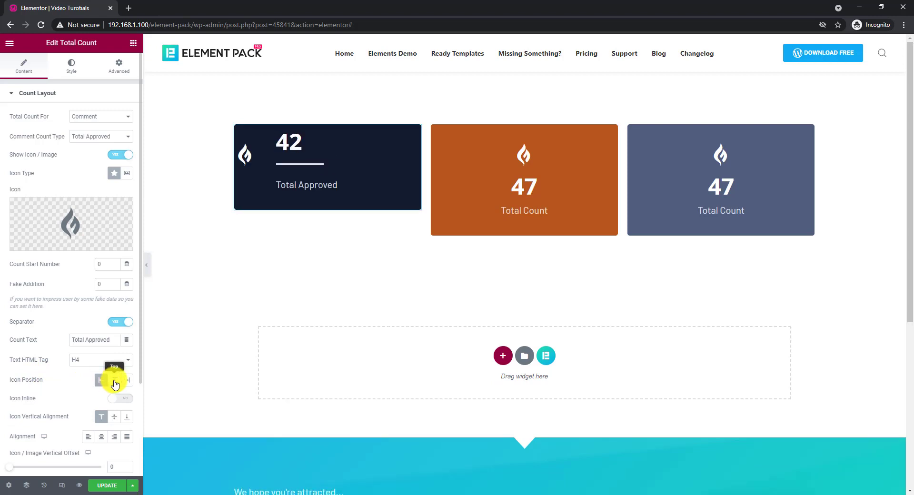
click(114, 384)
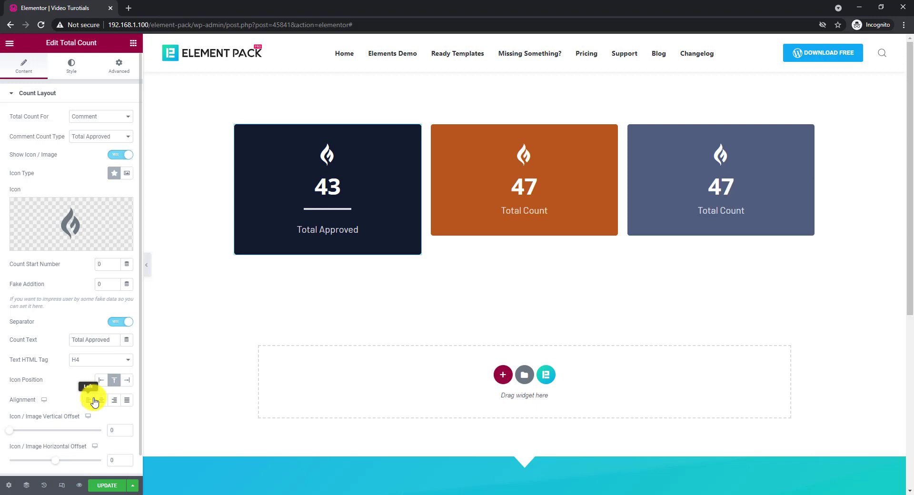
scroll(58, 408, down, 1)
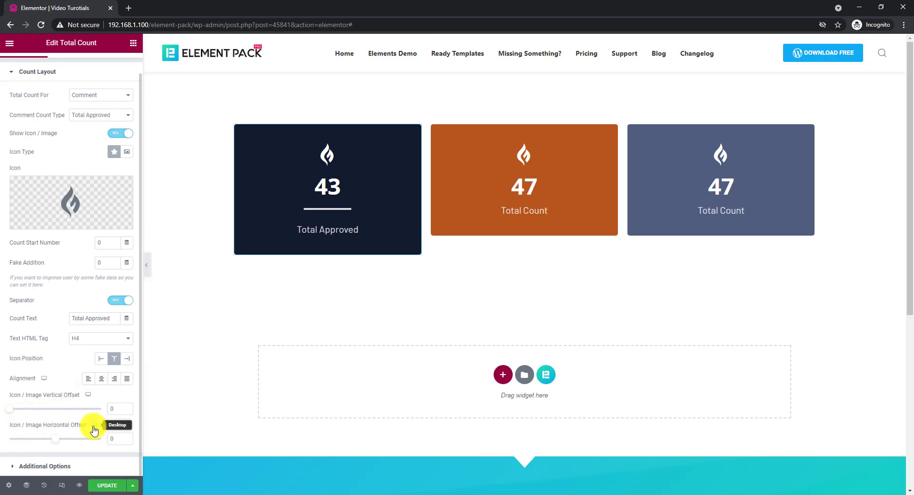
- Add a '+' suffix in Additional Options so the number reads 43+
click(55, 467)
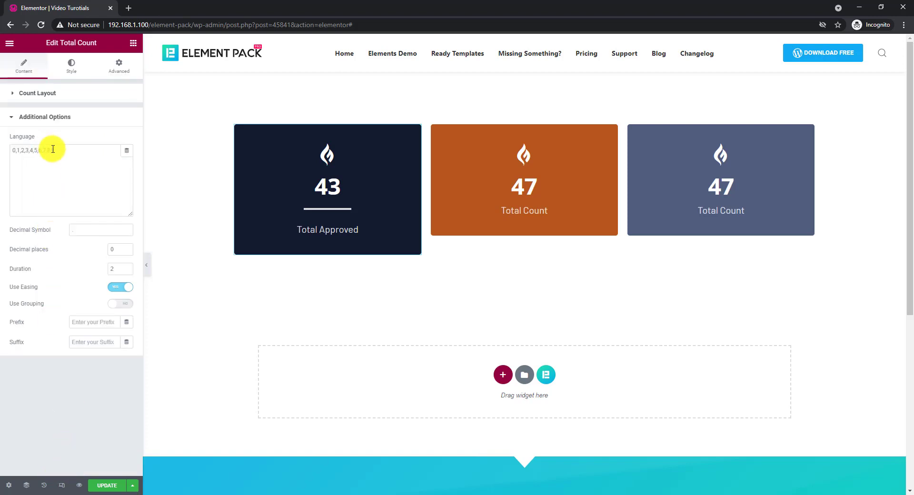
drag(60, 150, 4, 148)
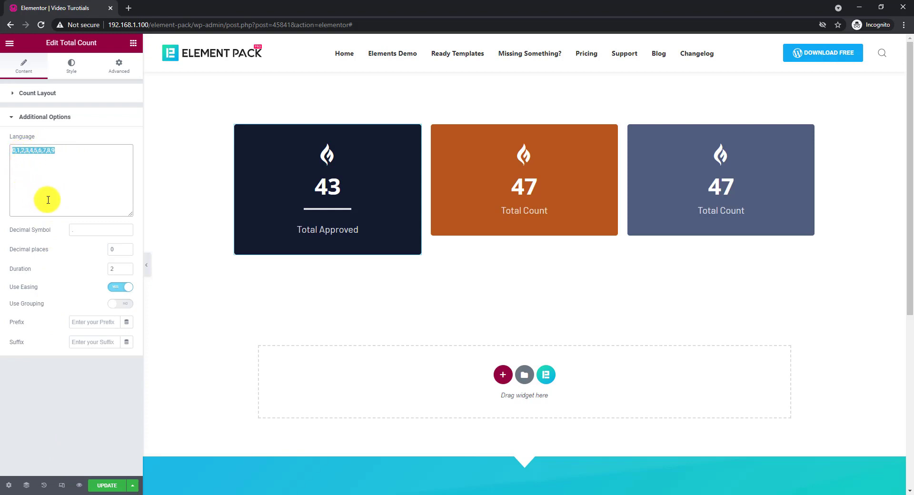
click(58, 239)
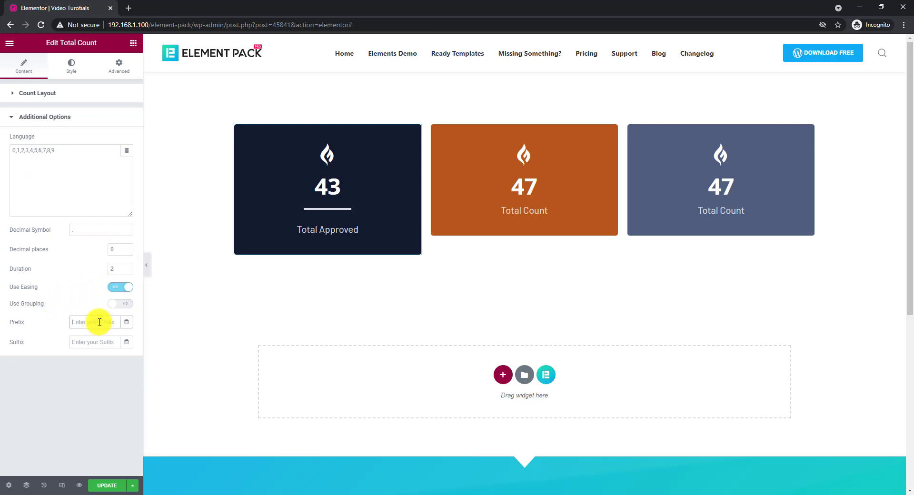
click(97, 341)
text(+)
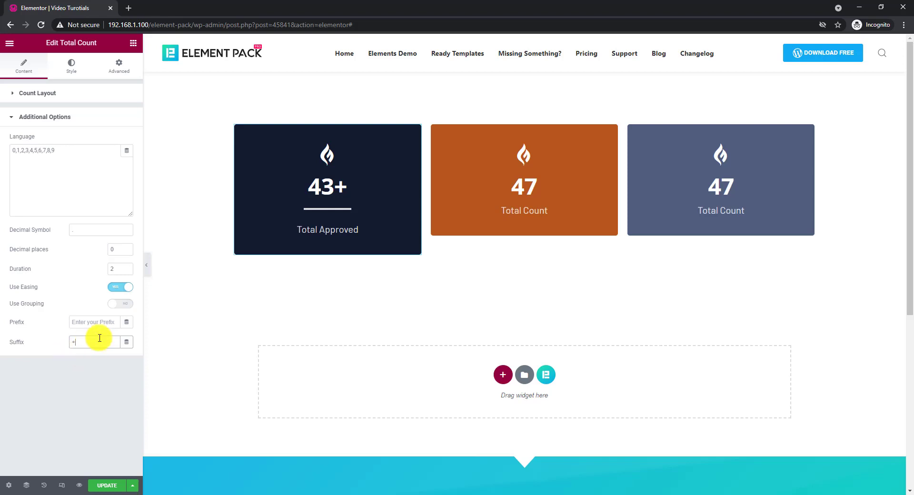
- Set the flame icon's spacing to 10 and size to 58, leaving rotation at 0
click(72, 75)
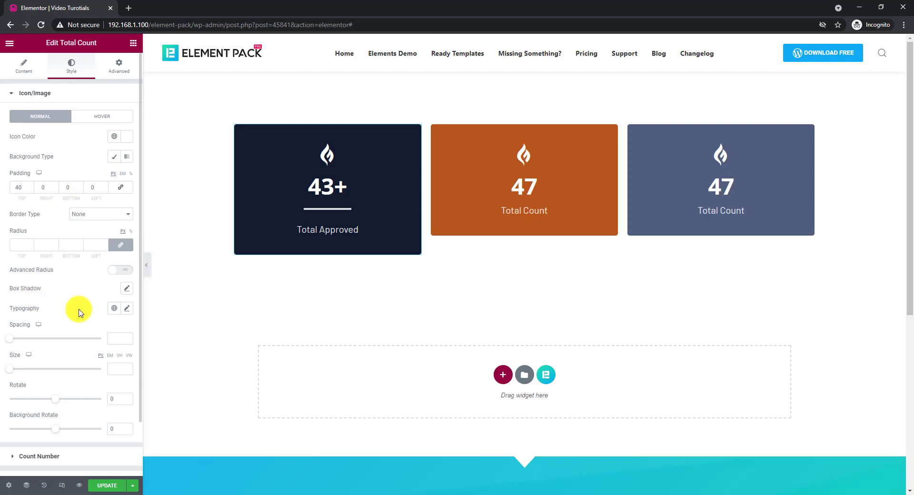
scroll(78, 316, down, 1)
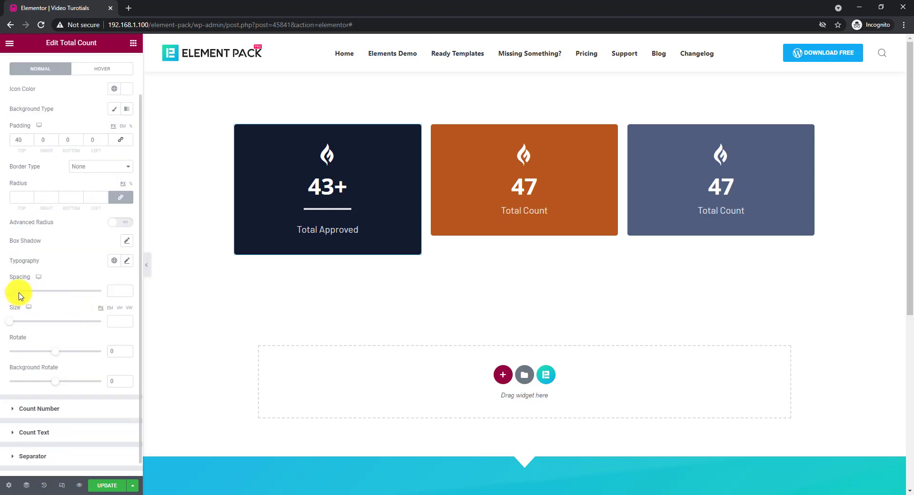
drag(10, 291, 26, 322)
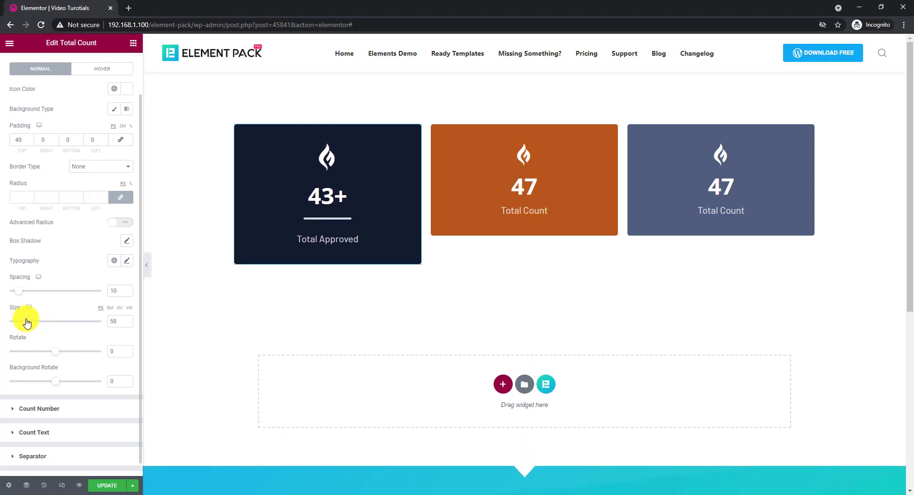
scroll(43, 324, down, 1)
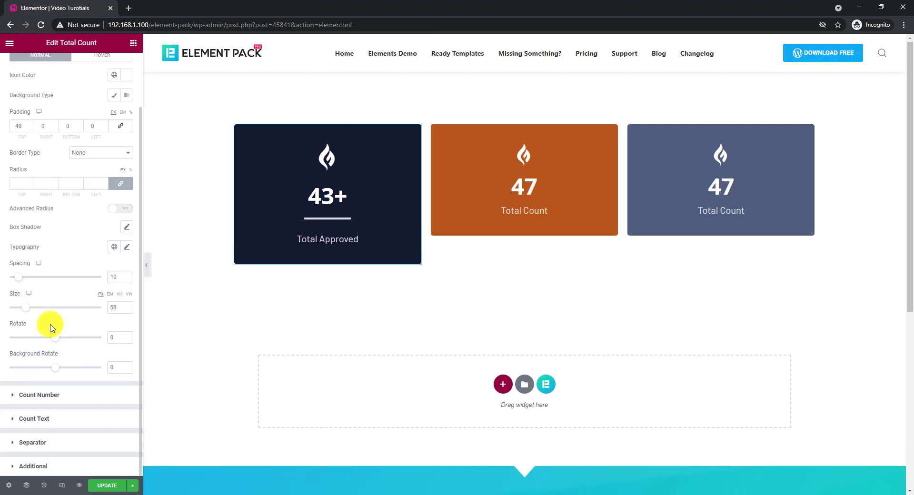
drag(56, 339, 57, 339)
- Increase spacing below the 43+ number, then review label hover and separator type options
click(61, 398)
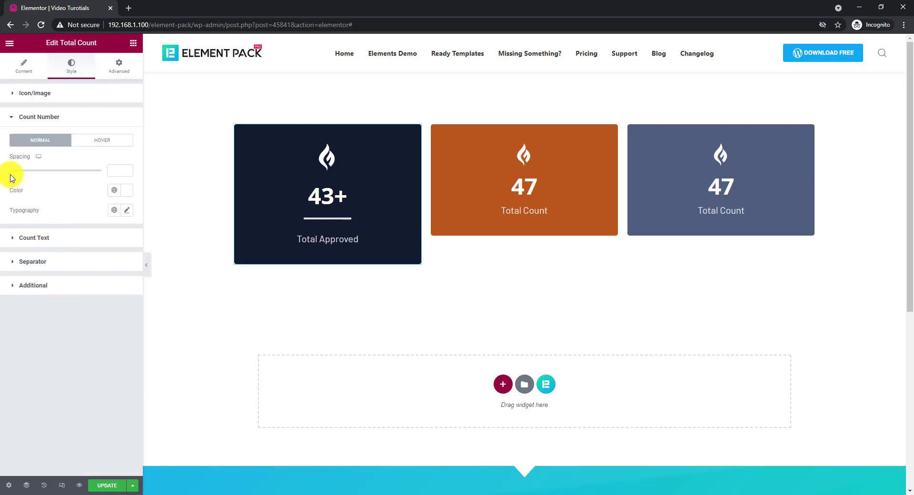
mouse_move(11, 176)
mouse_down()
mouse_move(28, 175)
mouse_move(20, 174)
mouse_up()
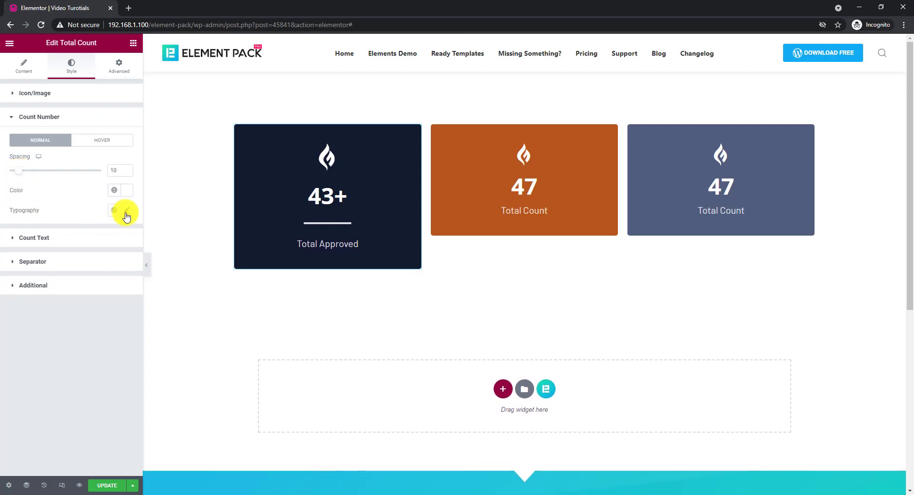
click(58, 238)
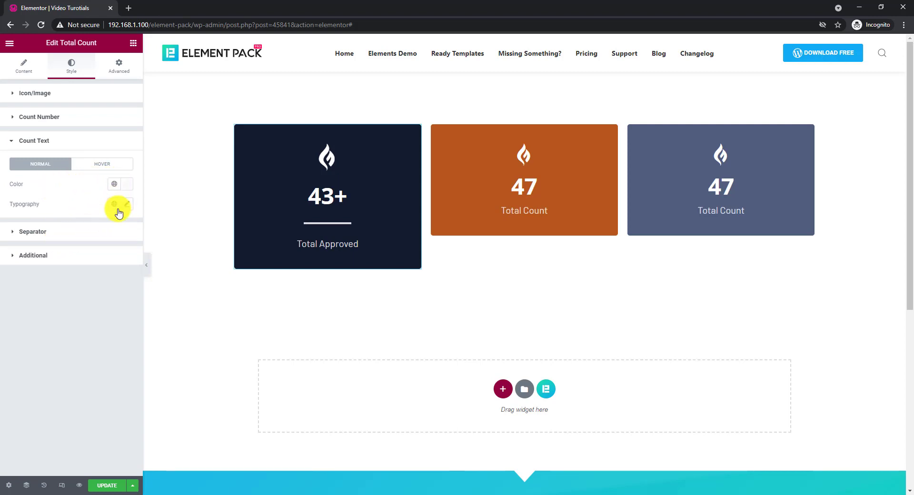
click(110, 167)
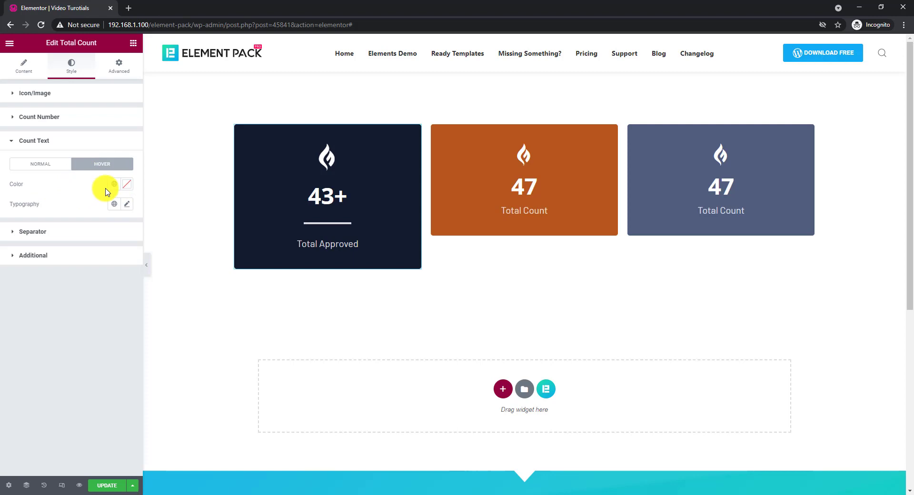
click(49, 233)
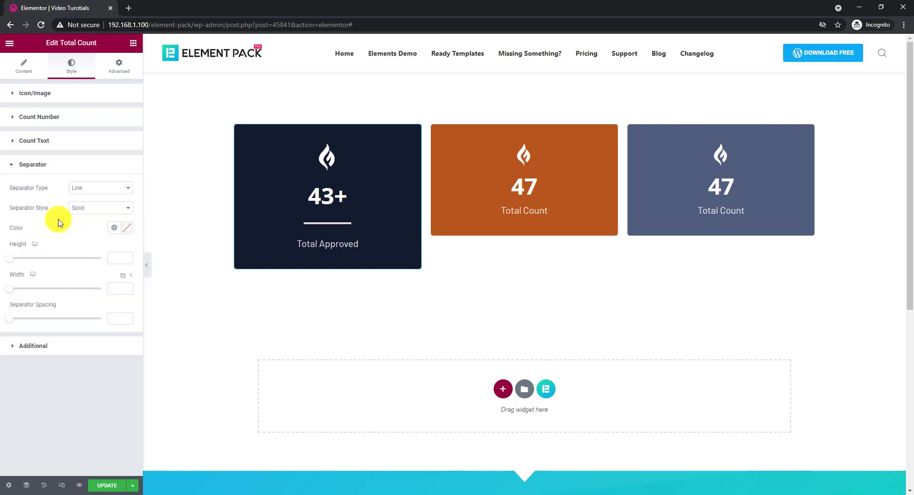
click(101, 188)
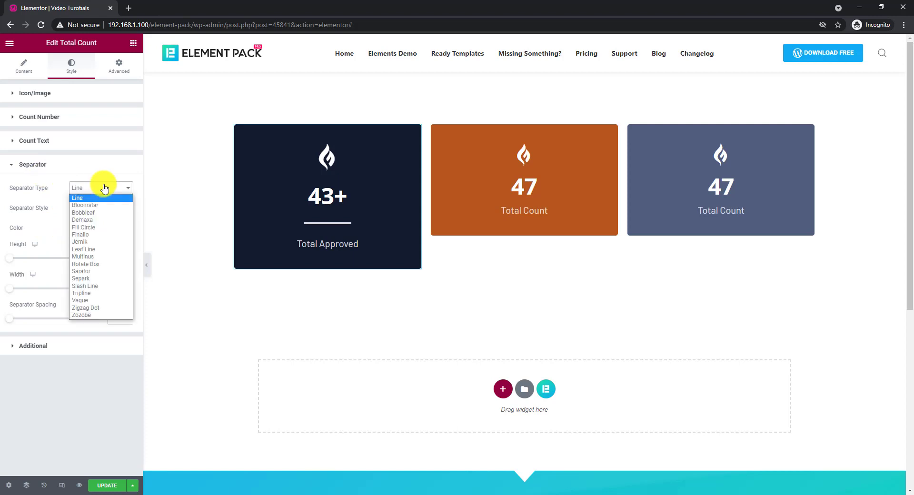